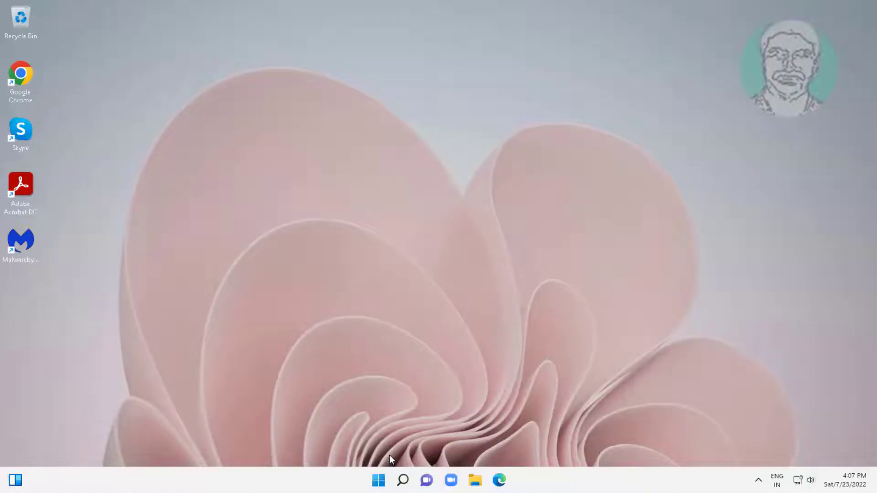
Use msconfig to turn off Load startup items under Selective startup, then apply and close.
click(404, 480)
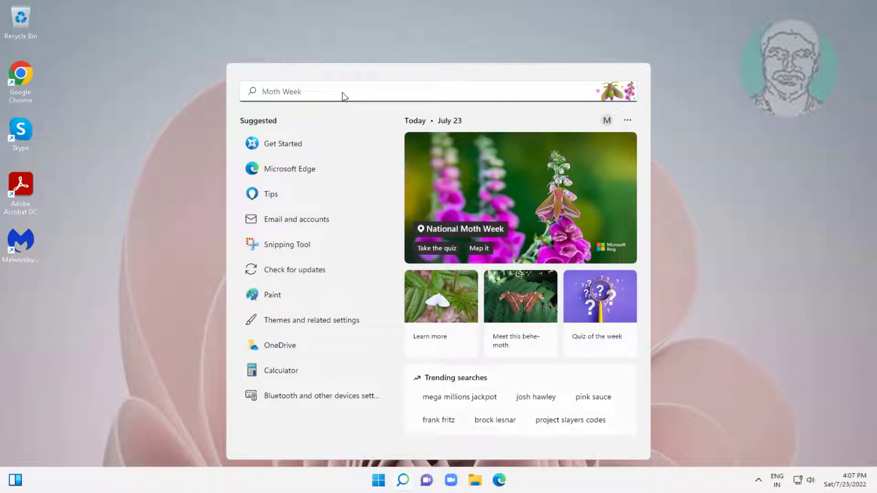
text(msconfig)
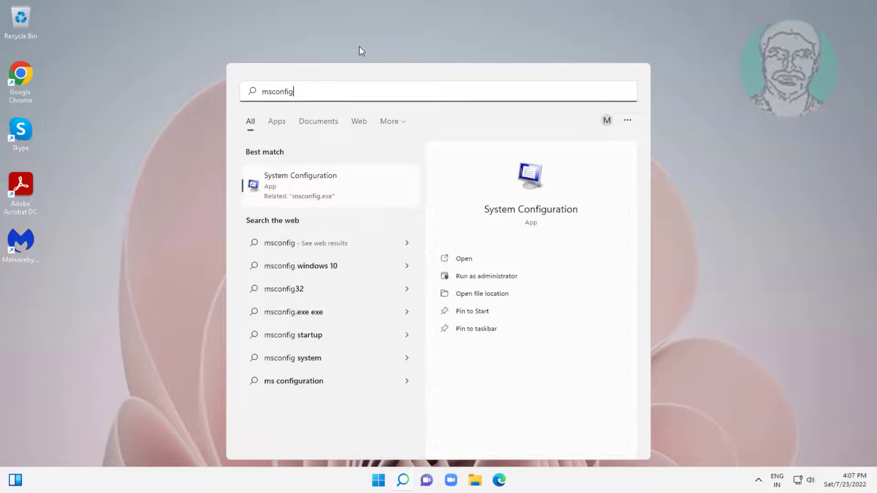
click(298, 177)
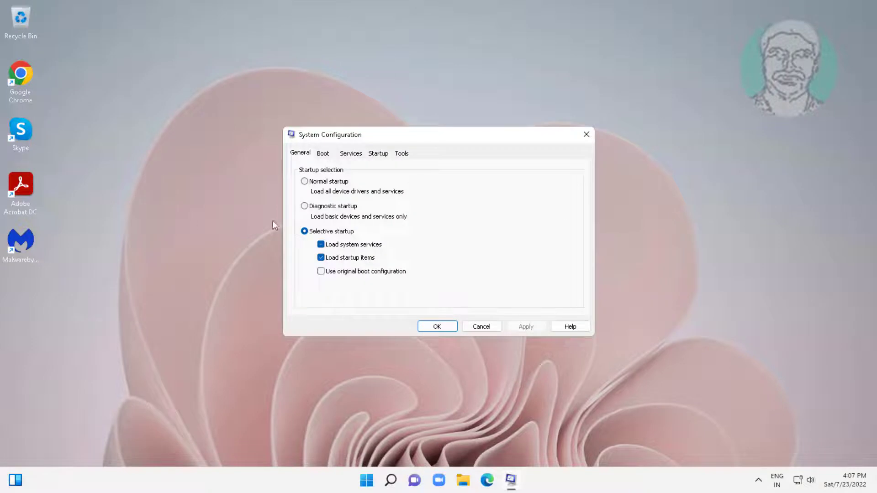
click(320, 258)
click(363, 259)
click(361, 259)
click(539, 327)
click(453, 328)
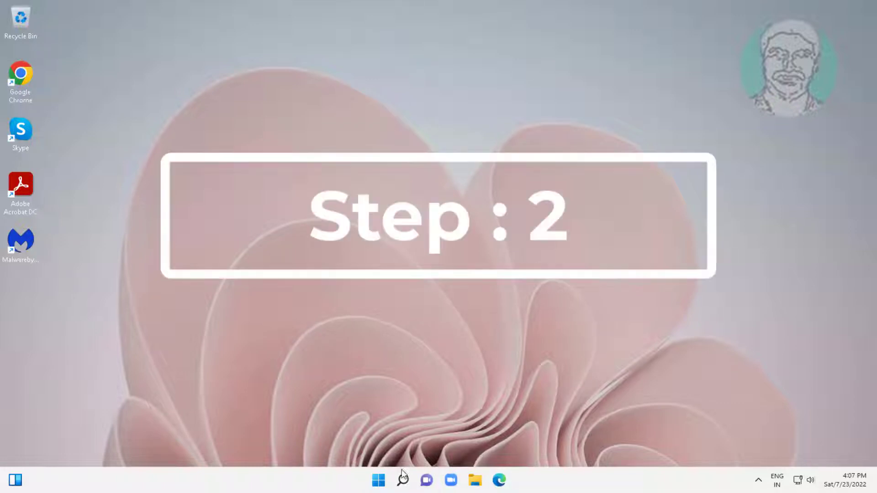
End the Spooler SubSystem App process in Task Manager, then close Task Manager.
right_click(380, 479)
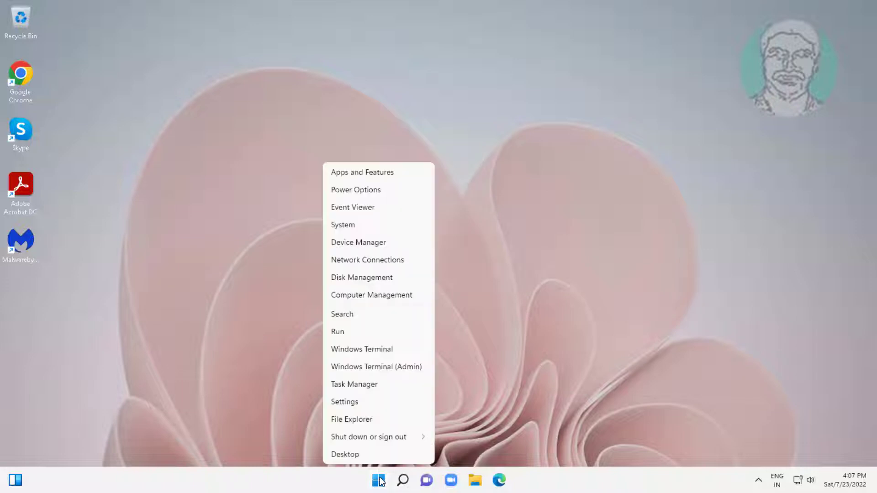
click(374, 386)
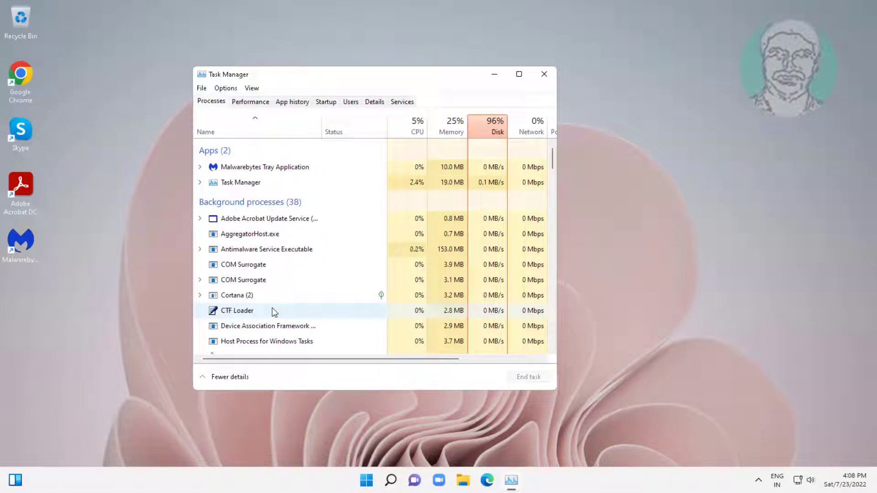
click(274, 312)
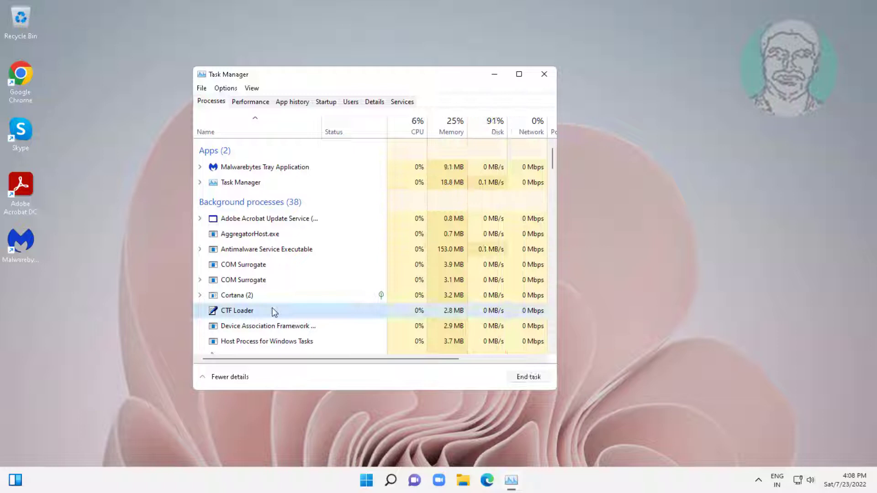
key(Down)
key(Down)
key(Down)
key(Down)
key(Down)
key(Down)
key(Down)
key(Down)
key(Down)
key(Down)
key(Down)
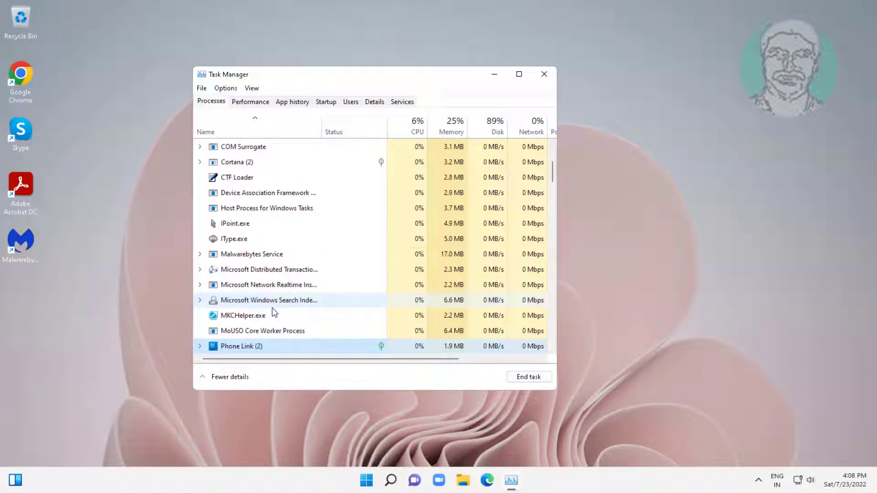
scroll(274, 312, down, 2)
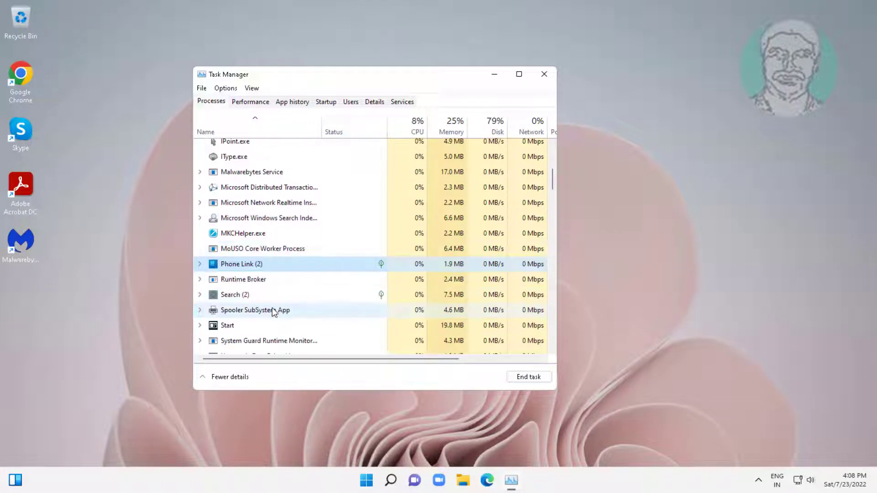
click(281, 311)
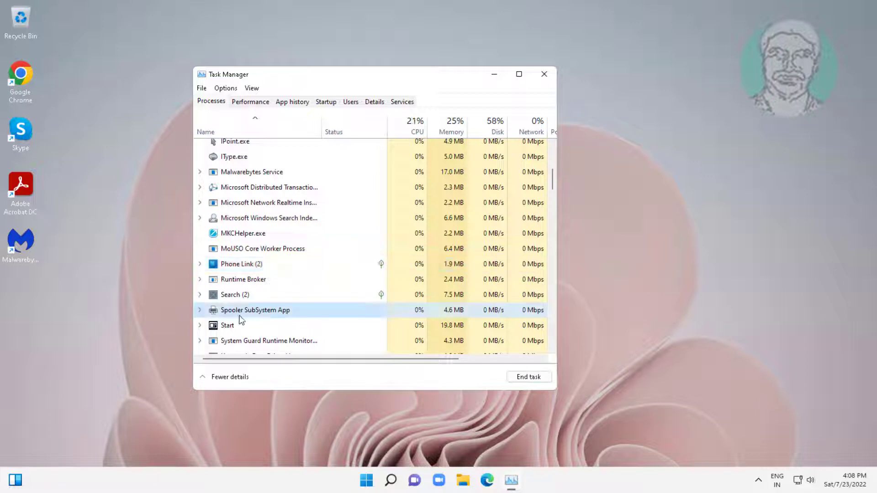
click(523, 378)
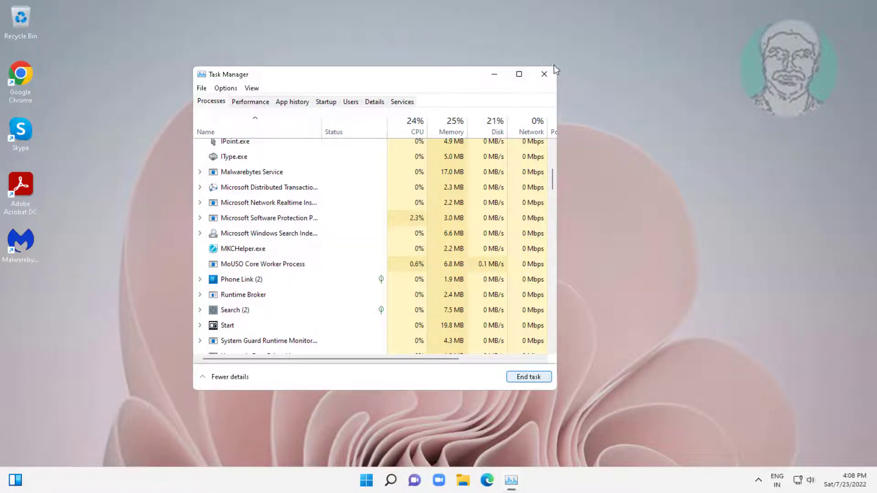
click(547, 74)
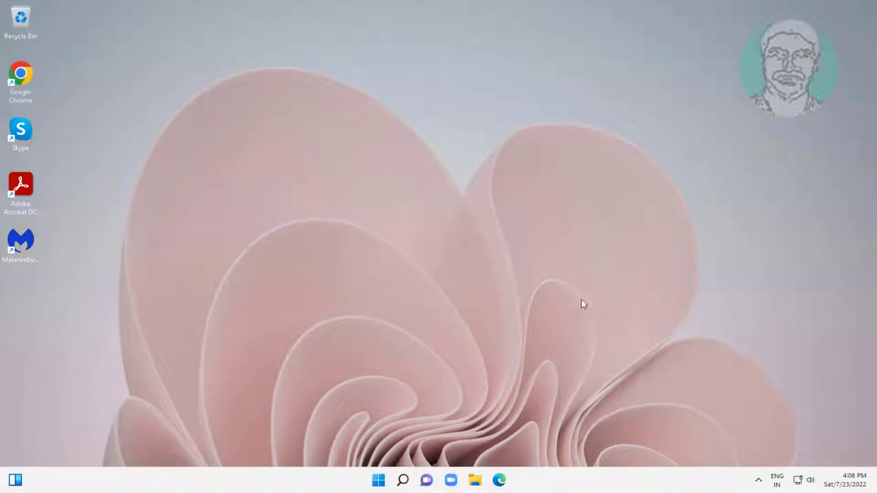
Via main.cpl, uncheck 'Show location of pointer when I press the CTRL key' and apply.
click(402, 480)
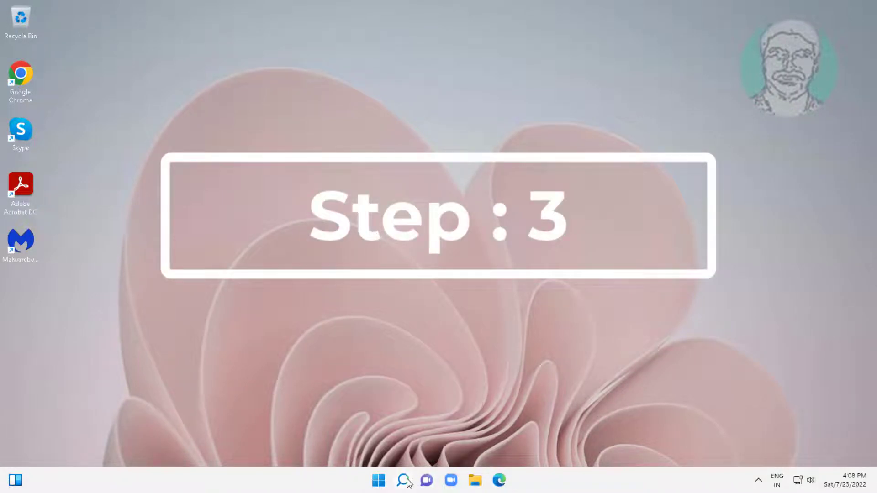
text(ma)
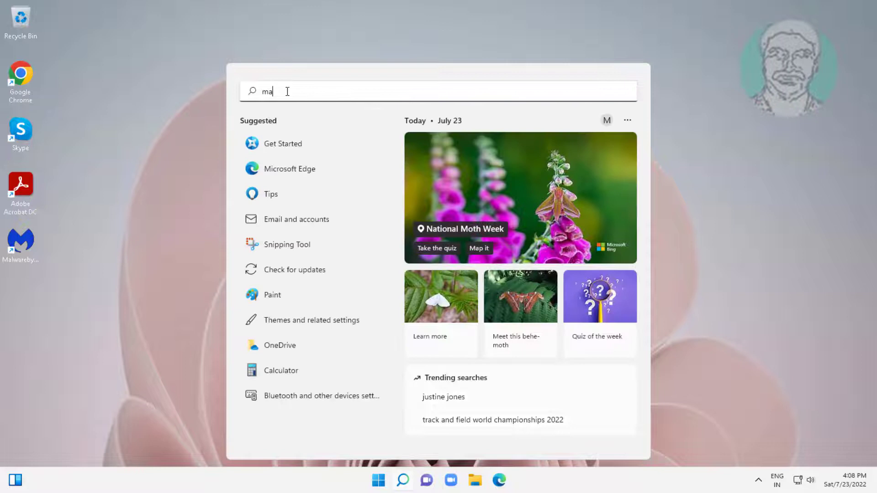
text(in.cpl)
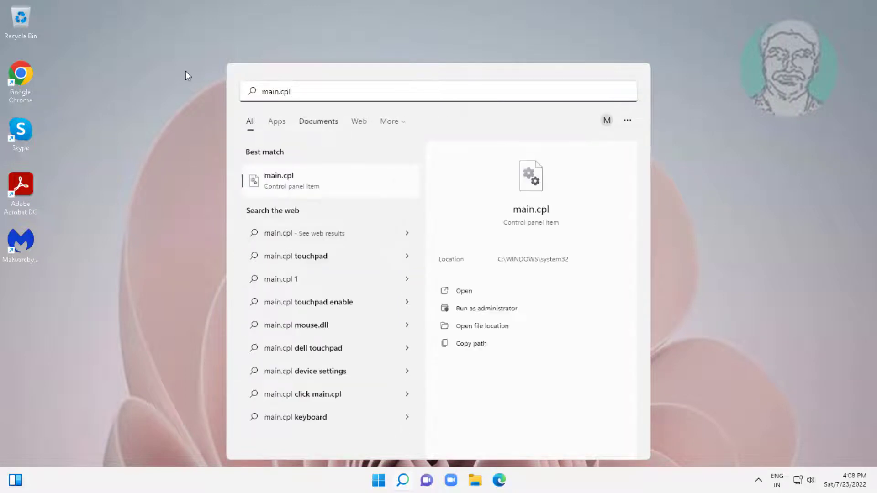
click(276, 176)
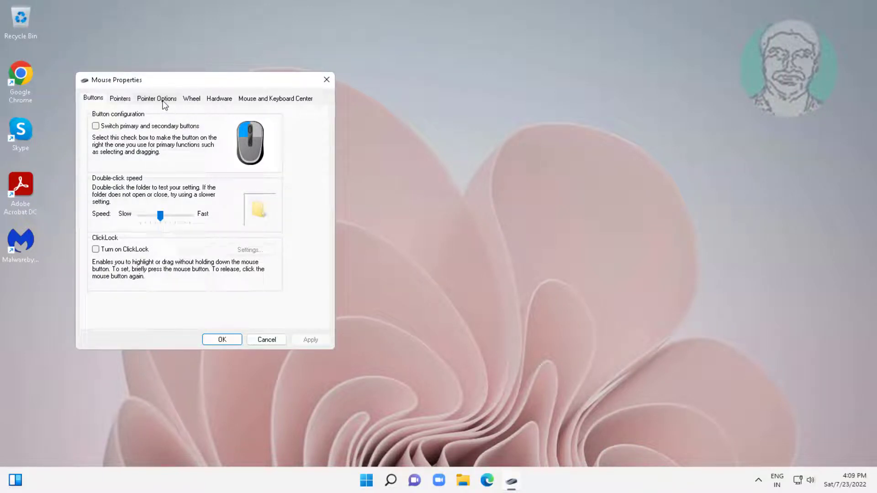
click(163, 100)
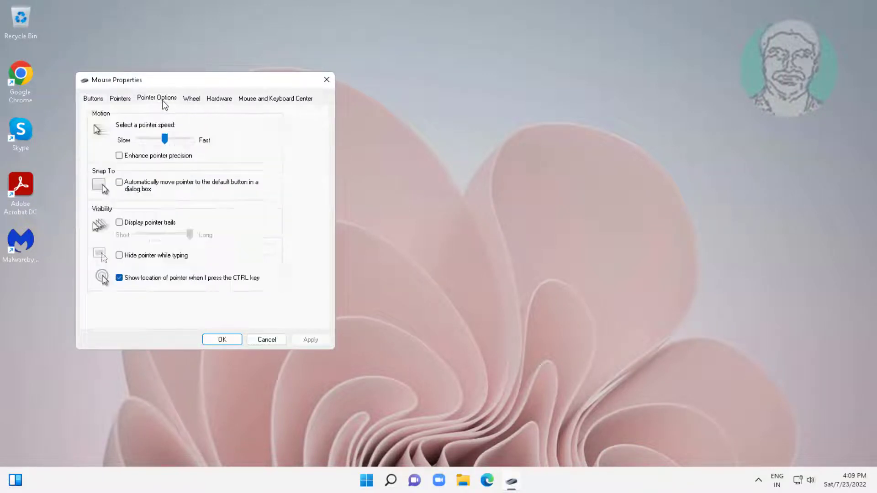
click(120, 278)
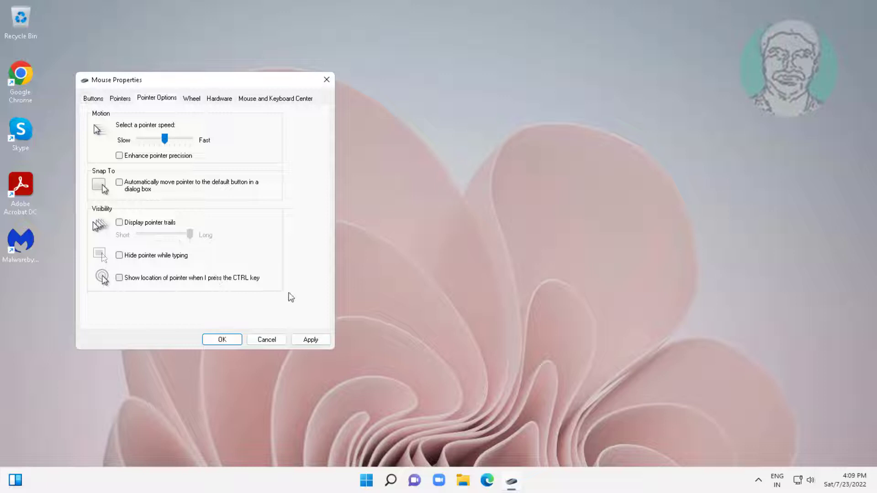
click(310, 339)
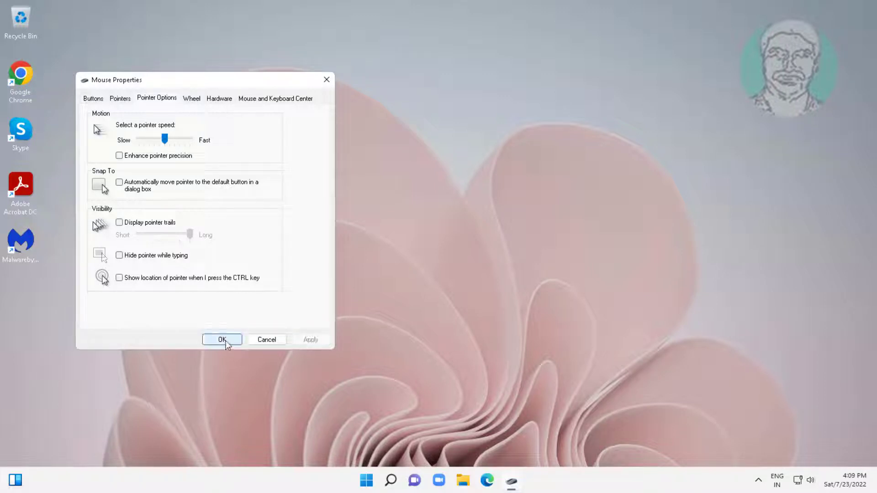
click(224, 340)
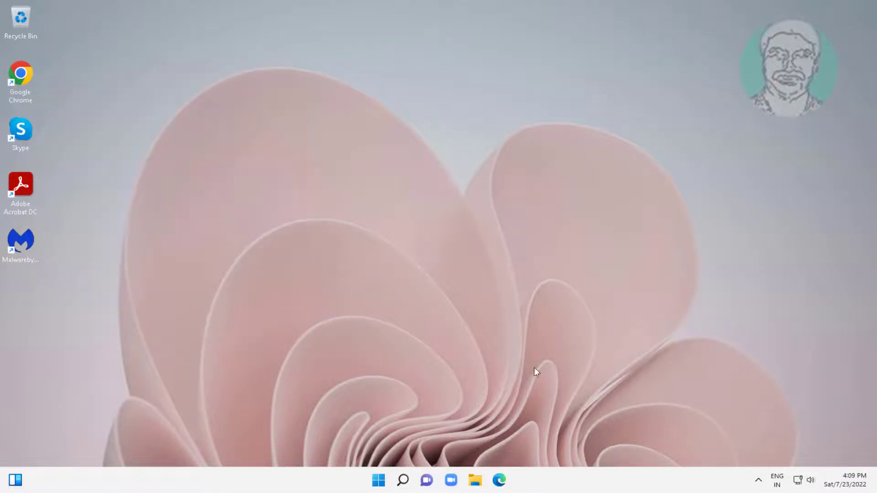
Launch Command Prompt as administrator, approving the elevation prompt.
click(404, 485)
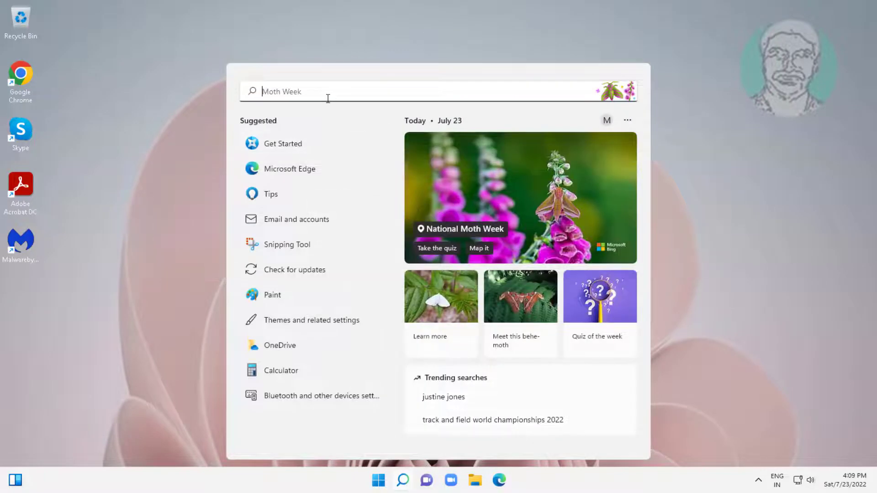
text(cmd)
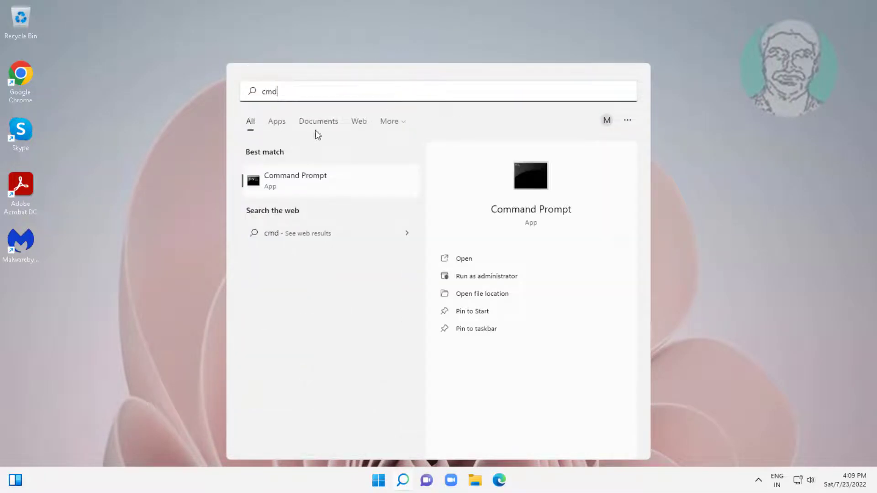
right_click(304, 180)
click(339, 196)
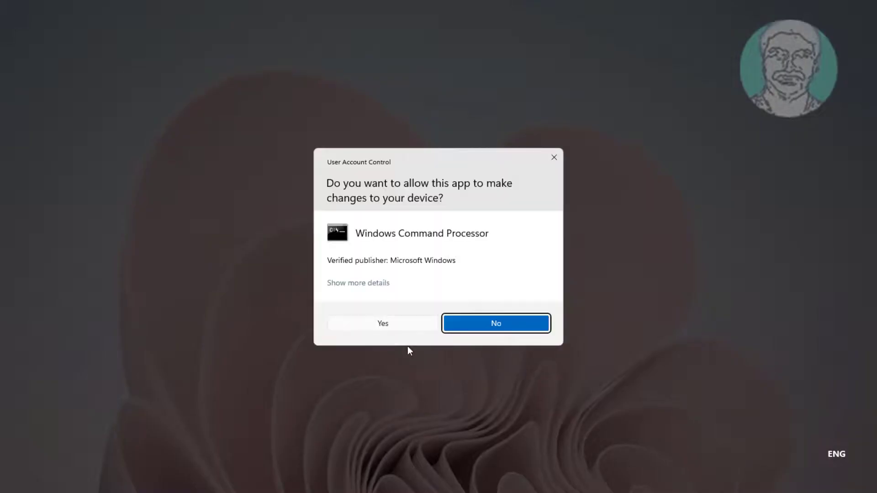
click(412, 330)
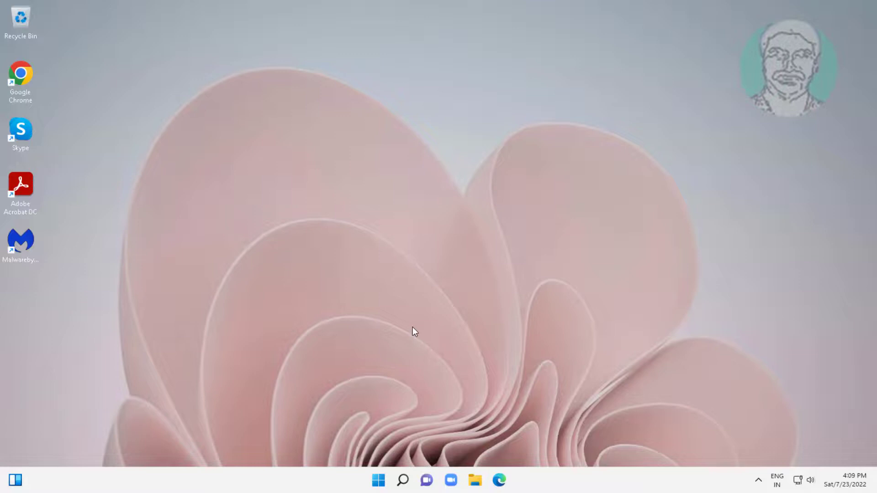
Run sfc /scannow until it finds and repairs the corrupt files.
text(sfc)
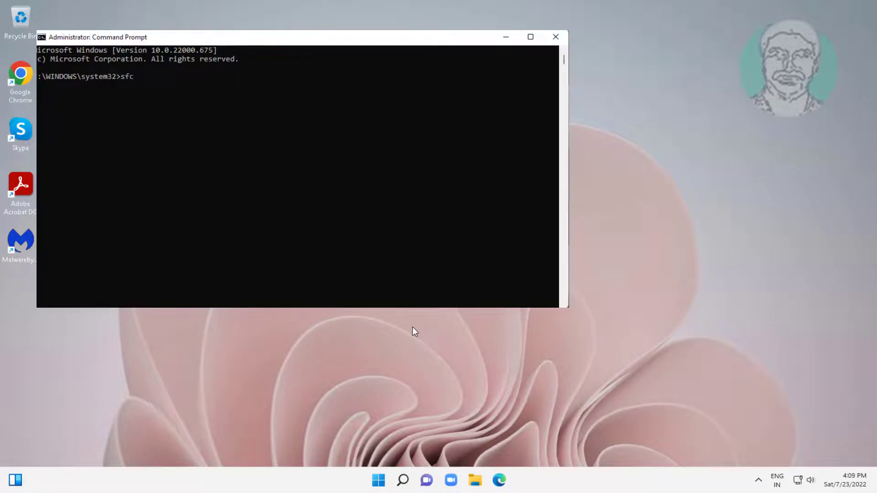
text( /scannow)
key(Return)
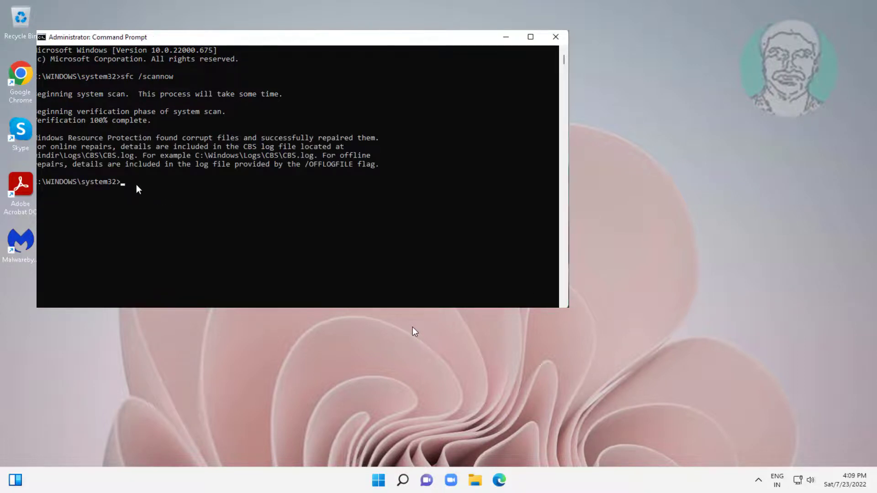
click(136, 182)
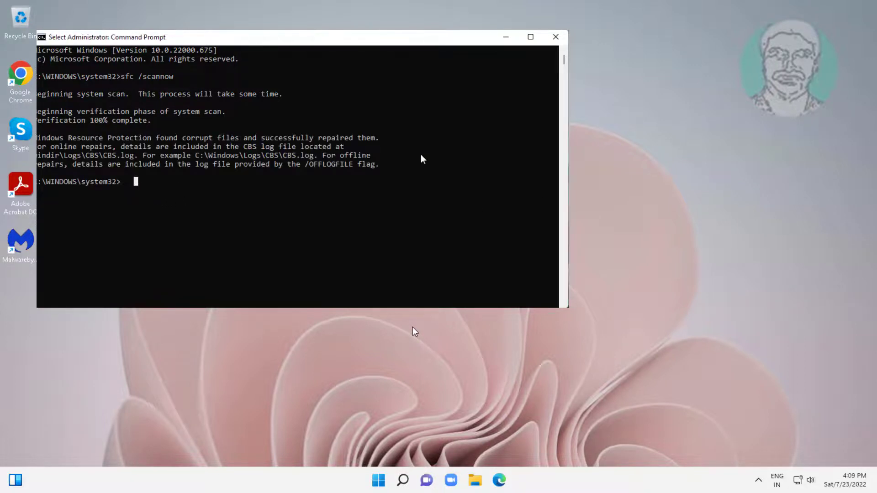
Run dism /online /cleanup-image /restorehealth to successful completion, then exit the console.
key(Escape)
text(d)
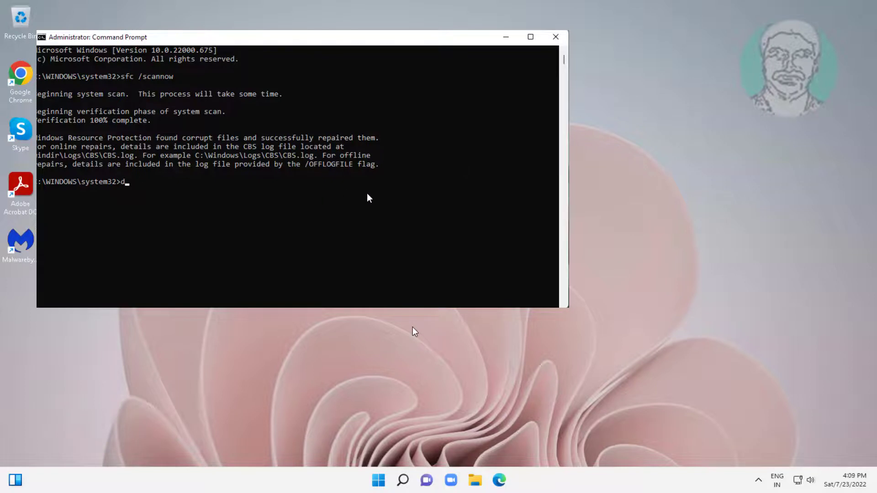
text(ism /online /cleanup-image /)
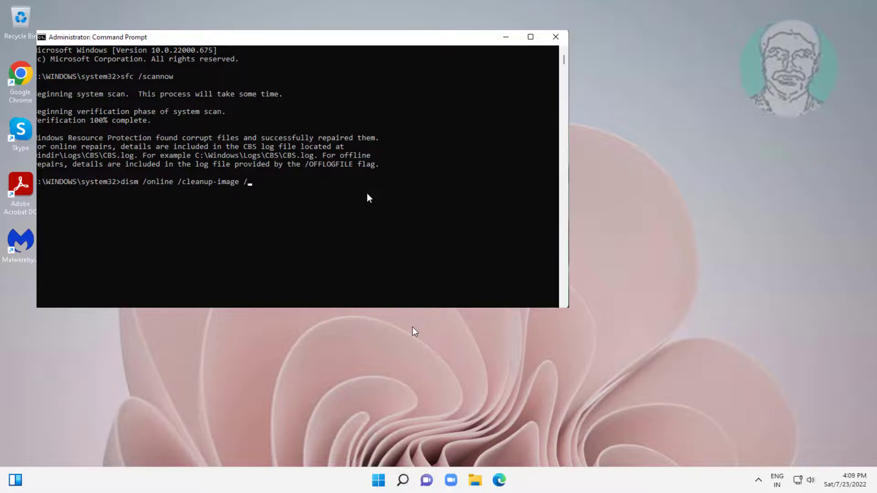
text(restorehealth)
key(Return)
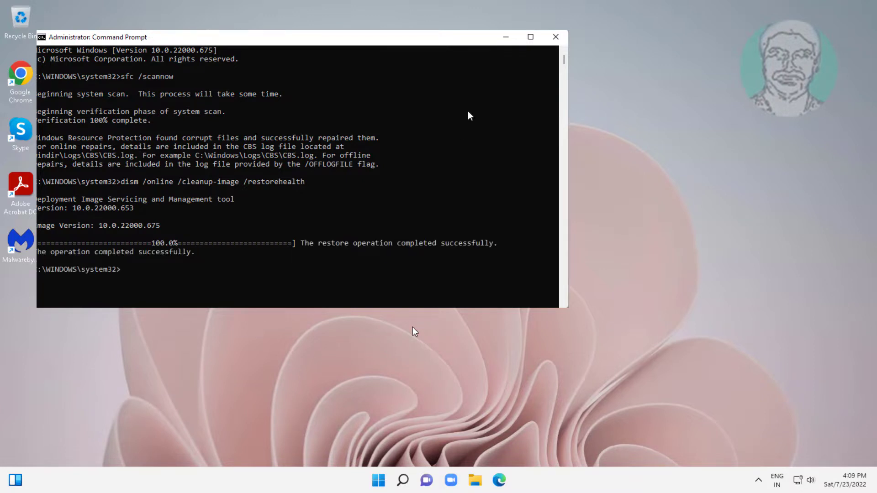
text(exit)
key(Return)
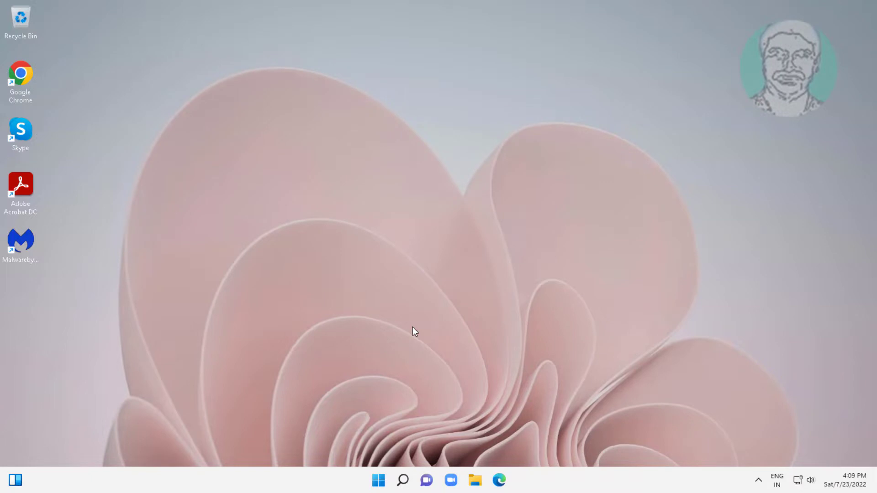
Choose Restart from the Start menu's power options.
click(380, 481)
click(567, 444)
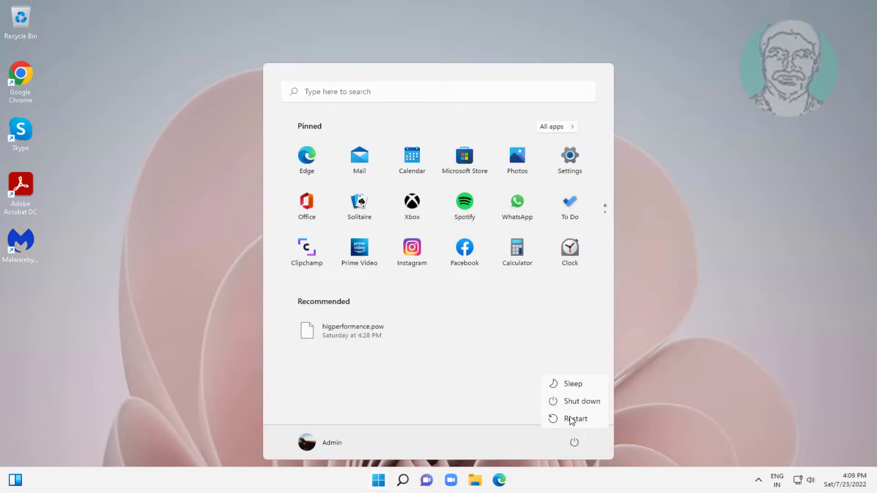